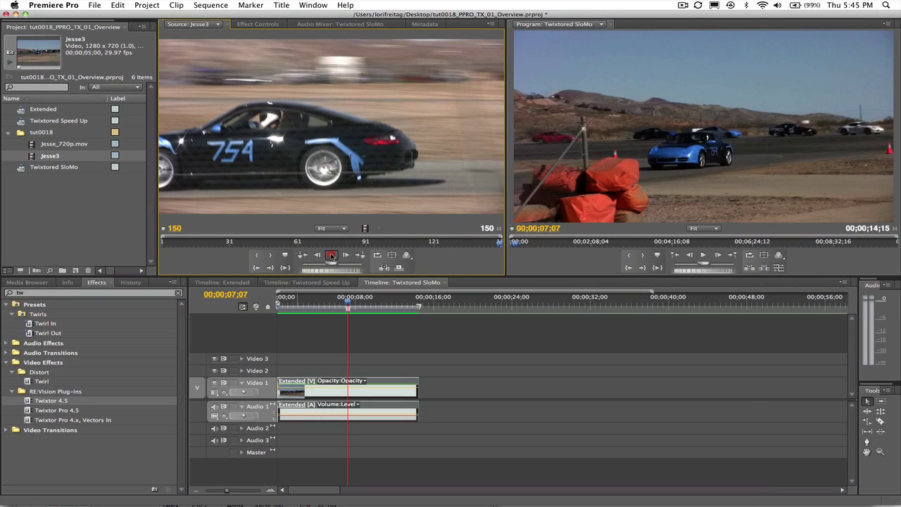
# Play back the Jesse3 source clip to review it.
pyautogui.press('space')
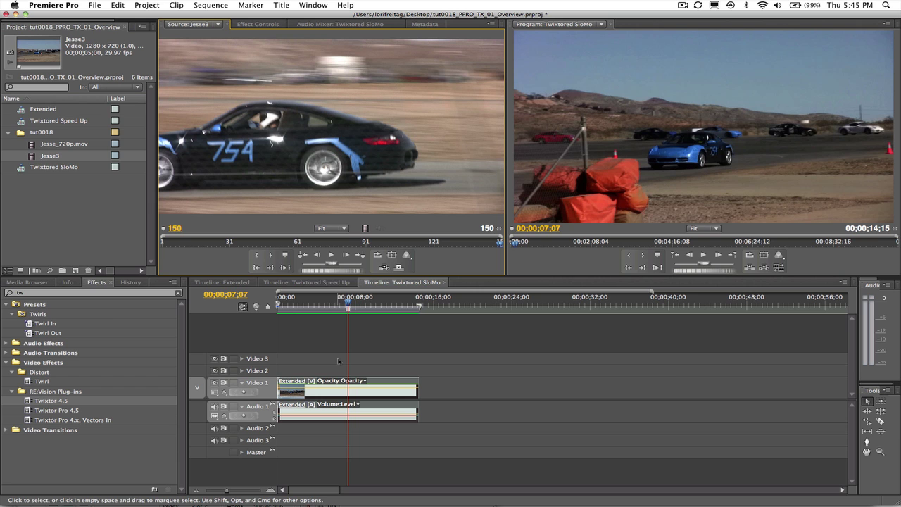
pyautogui.press('space')
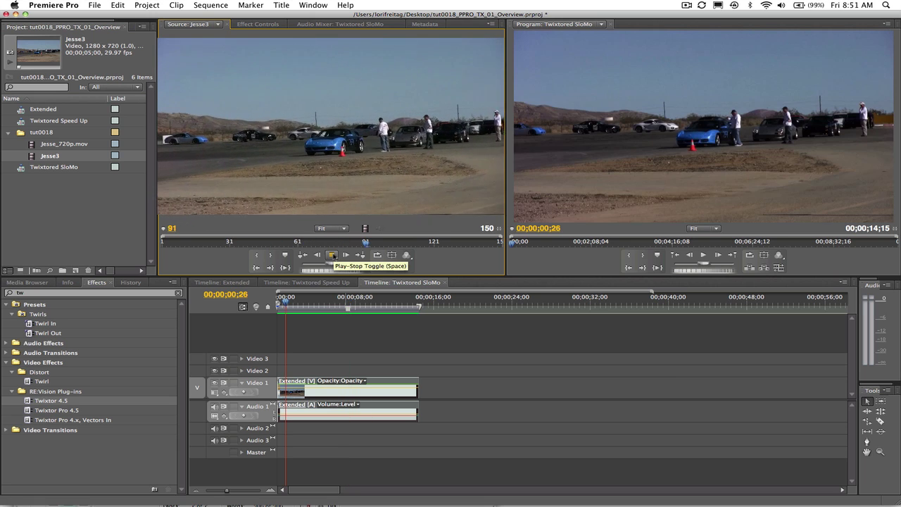
pyautogui.click(331, 255)
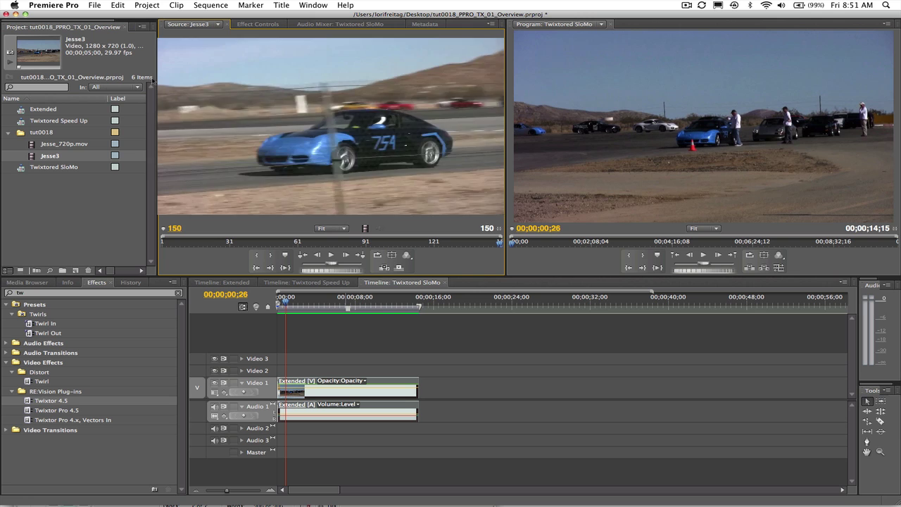
pyautogui.click(332, 258)
pyautogui.click(332, 257)
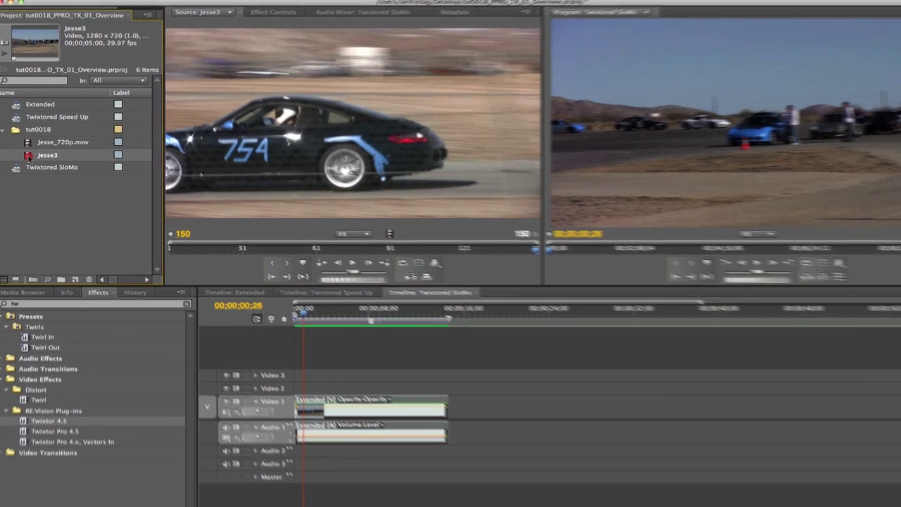
# Interpret Jesse3 footage with field order conformed to No Fields (Progressive Scan).
pyautogui.rightClick(32, 156)
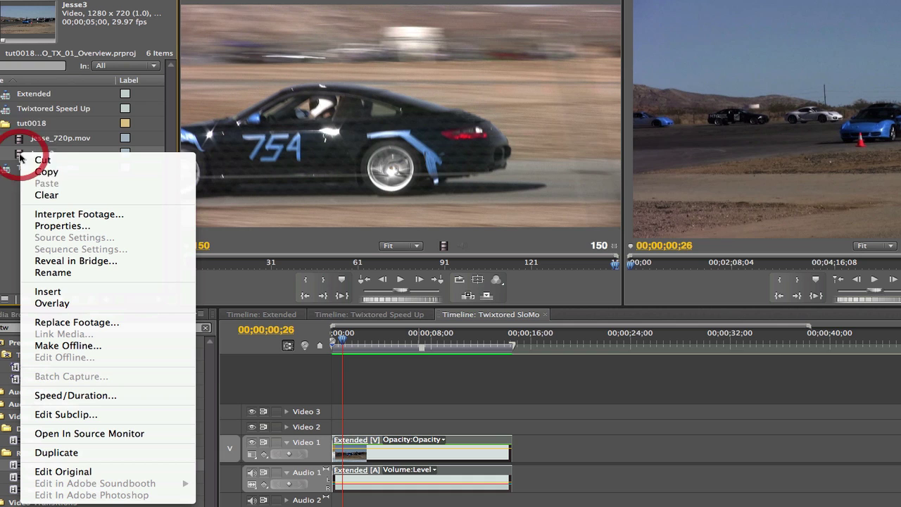
pyautogui.click(60, 213)
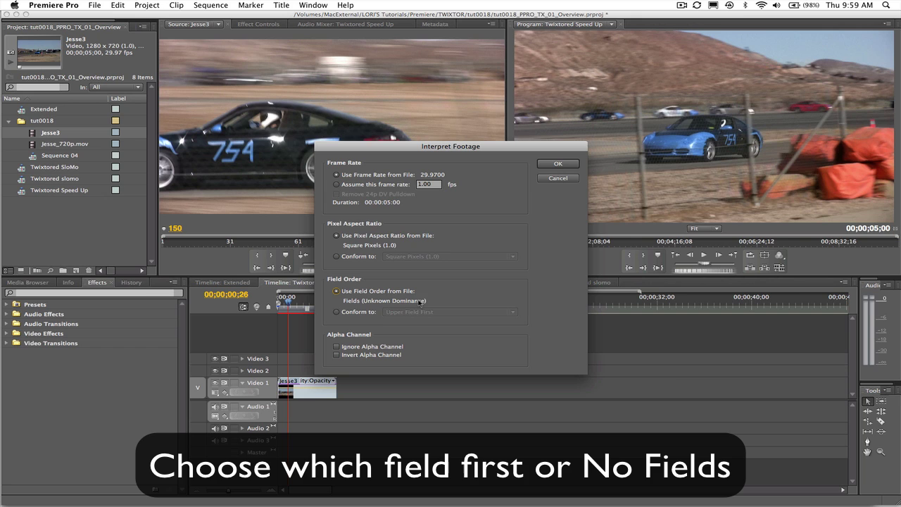
pyautogui.click(337, 312)
pyautogui.click(415, 312)
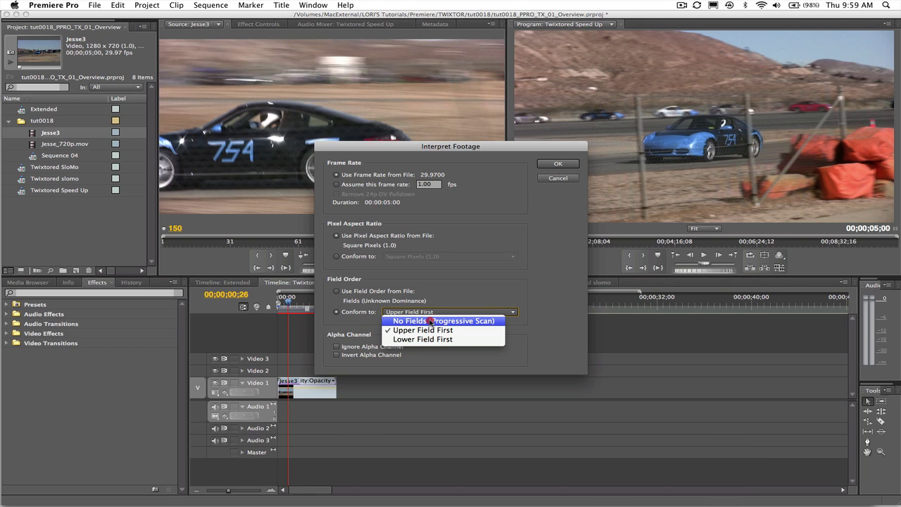
pyautogui.click(430, 321)
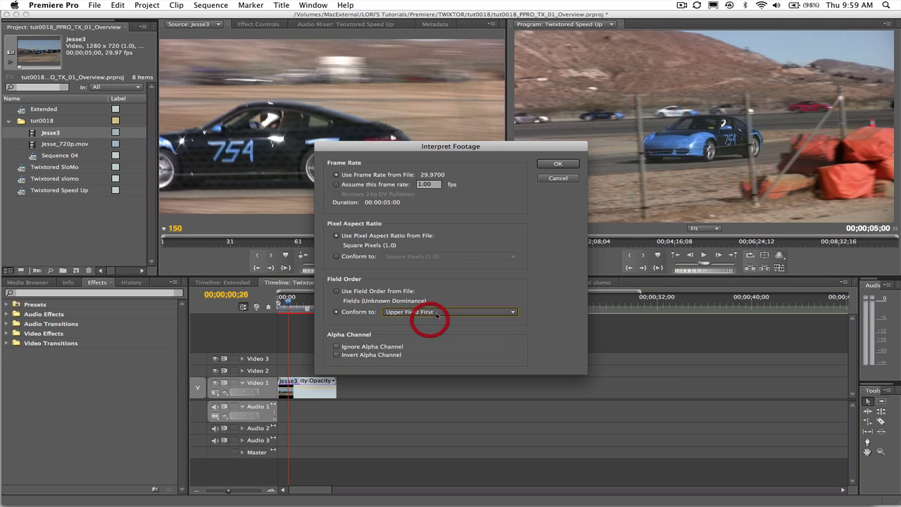
pyautogui.click(567, 164)
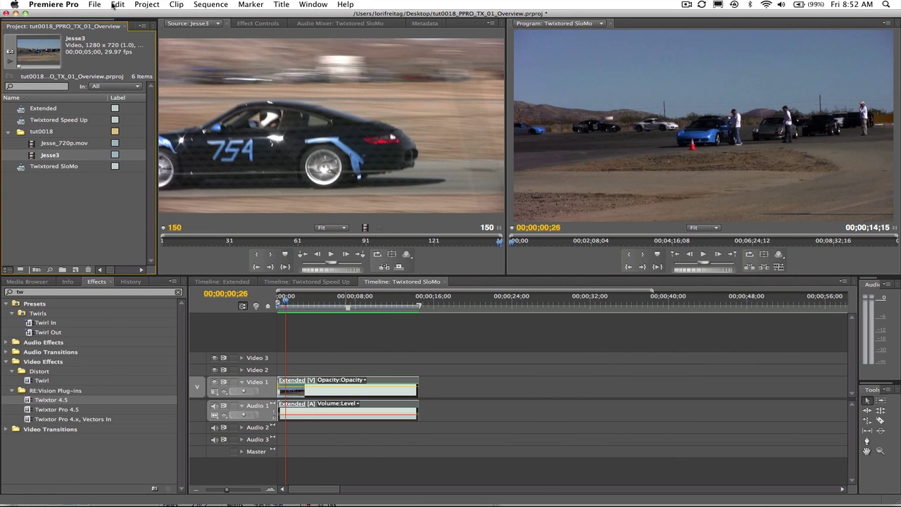
# Create a new sequence from the HDV 720p30 preset, keeping the name Sequence 04.
pyautogui.click(94, 5)
pyautogui.moveTo(176, 16)
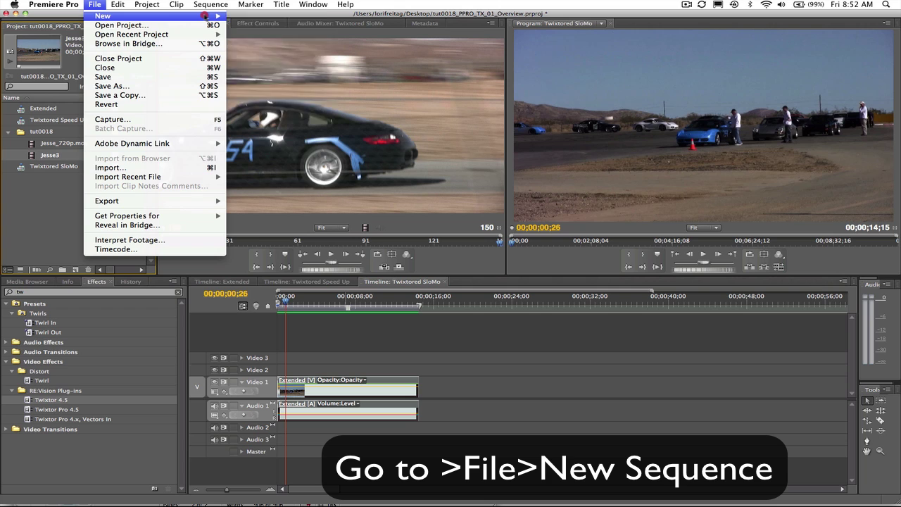
pyautogui.click(259, 28)
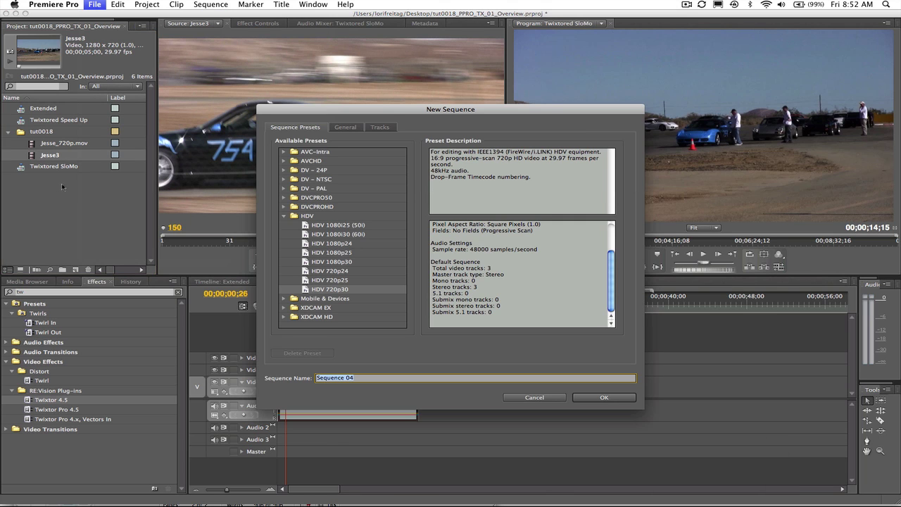
pyautogui.click(602, 398)
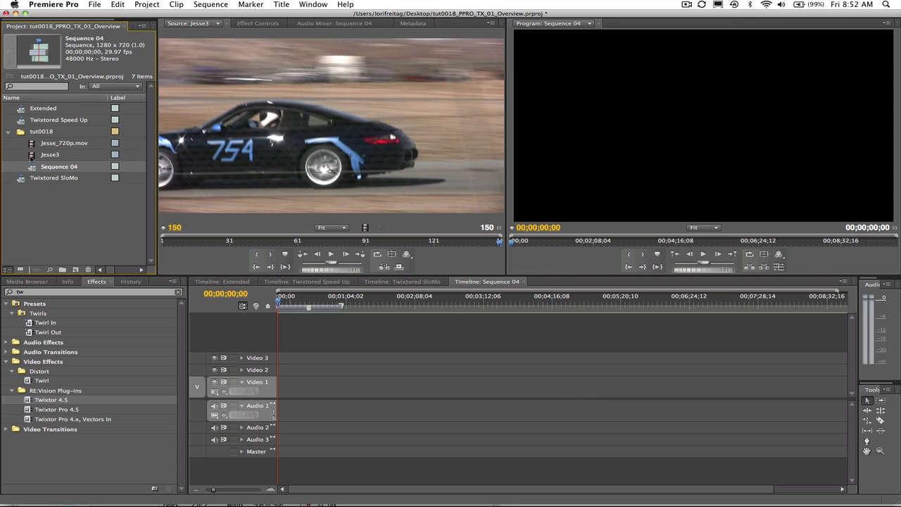
# Place Jesse3 on Video 1 of Sequence 04 and zoom the timeline in.
pyautogui.moveTo(31, 155); pyautogui.dragTo(282, 386)
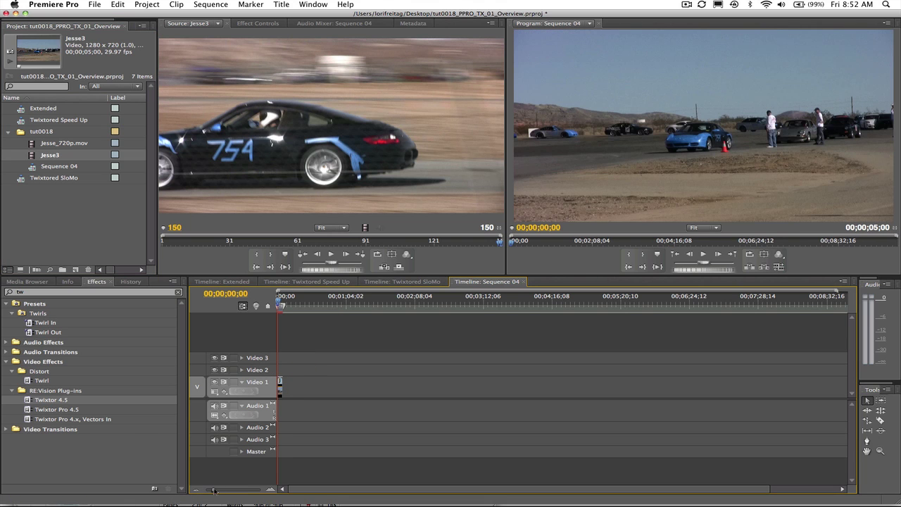
pyautogui.moveTo(214, 491); pyautogui.dragTo(237, 491)
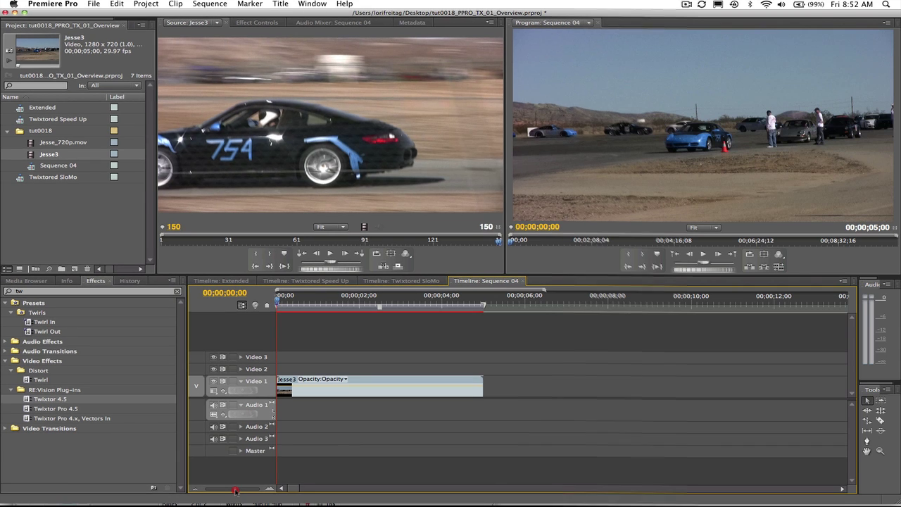
pyautogui.click(236, 489)
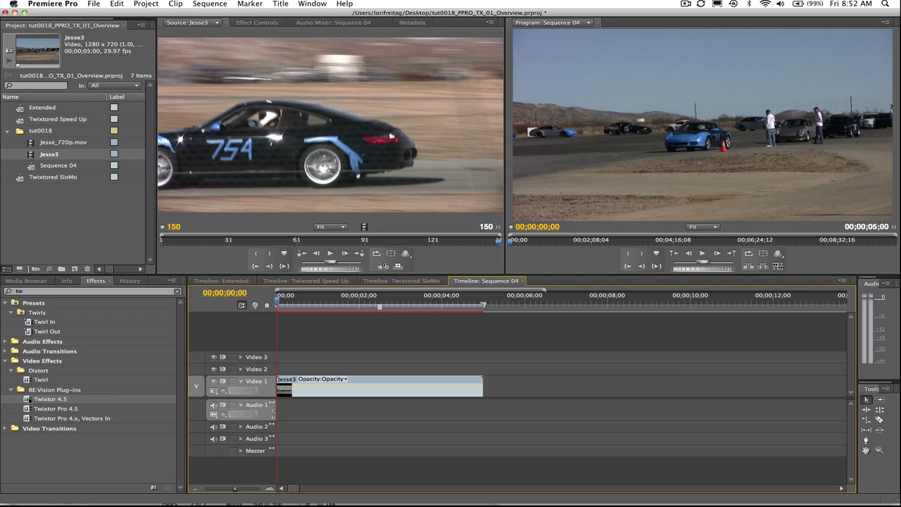
# Apply the Twixtor 4.5 effect to the Jesse3 clip.
pyautogui.click(26, 399)
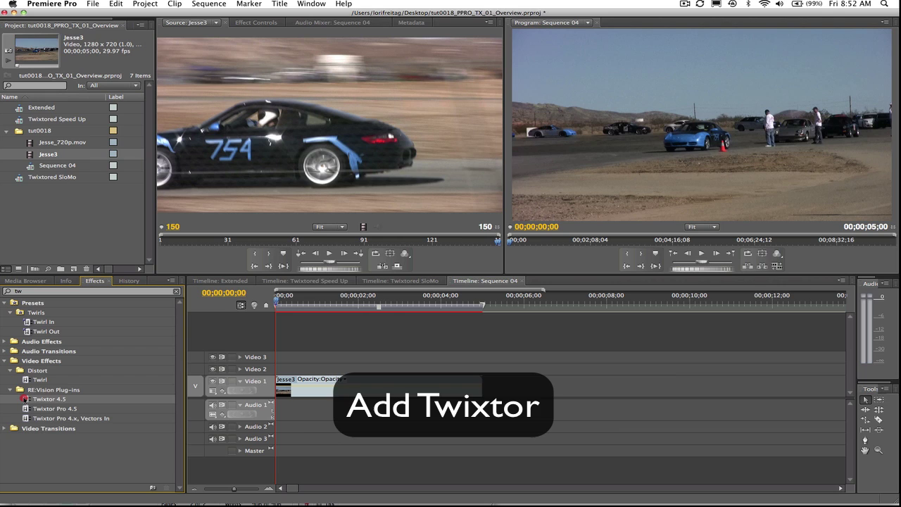
pyautogui.click(26, 398)
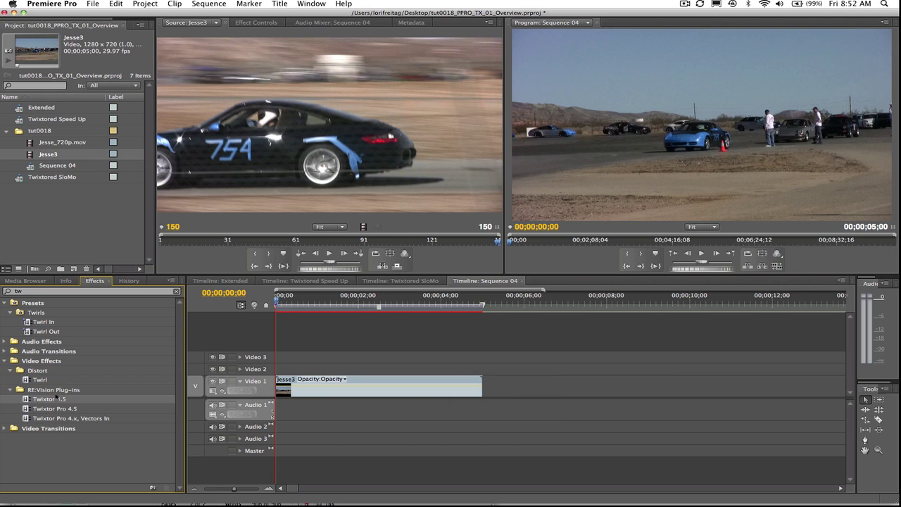
pyautogui.moveTo(28, 400); pyautogui.dragTo(405, 380)
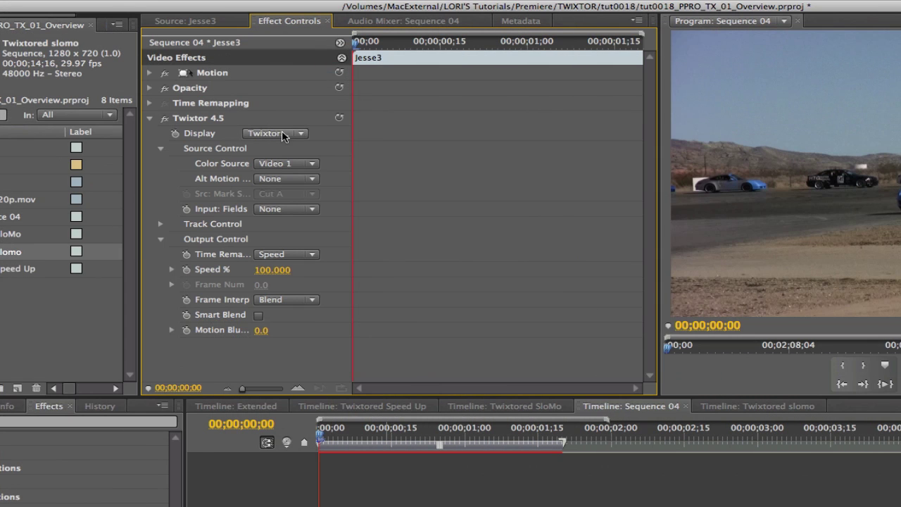
# Set Twixtor Display to Twixtored Output, Input: Fields to None, and Time Remapping to Speed.
pyautogui.click(283, 134)
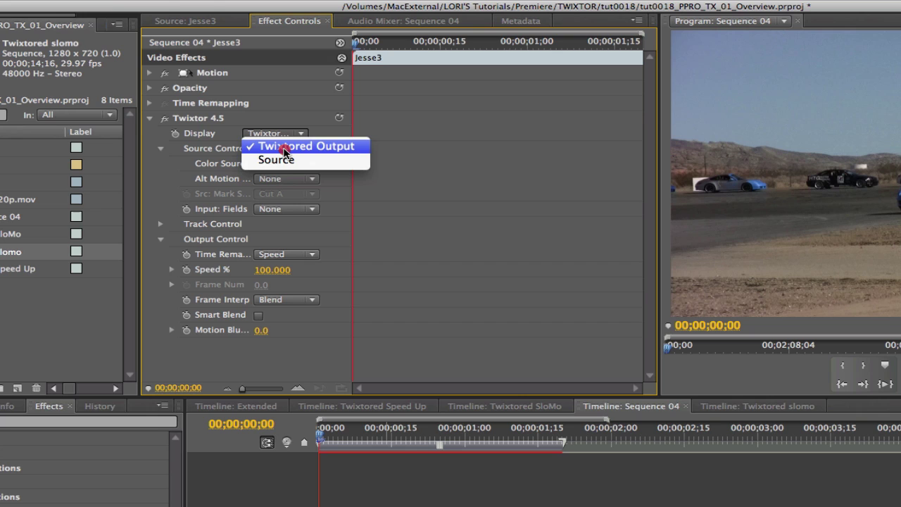
pyautogui.click(283, 146)
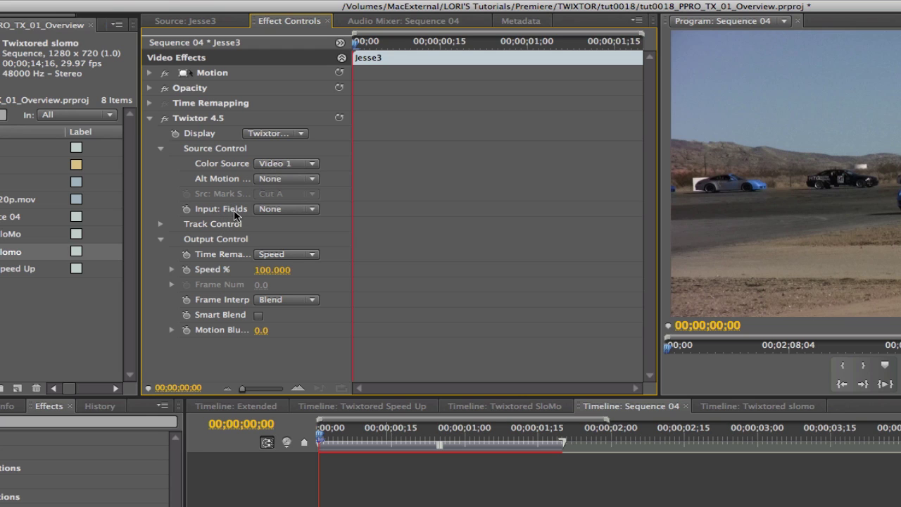
pyautogui.click(279, 209)
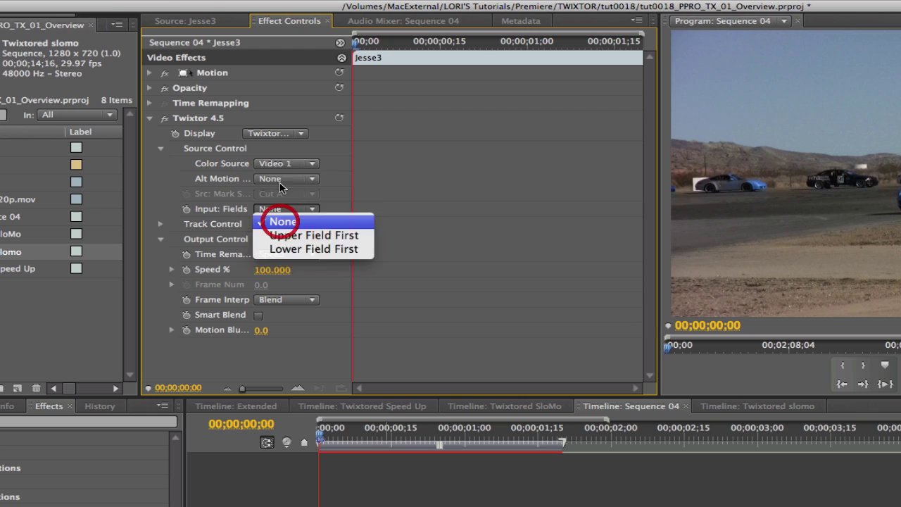
pyautogui.click(281, 223)
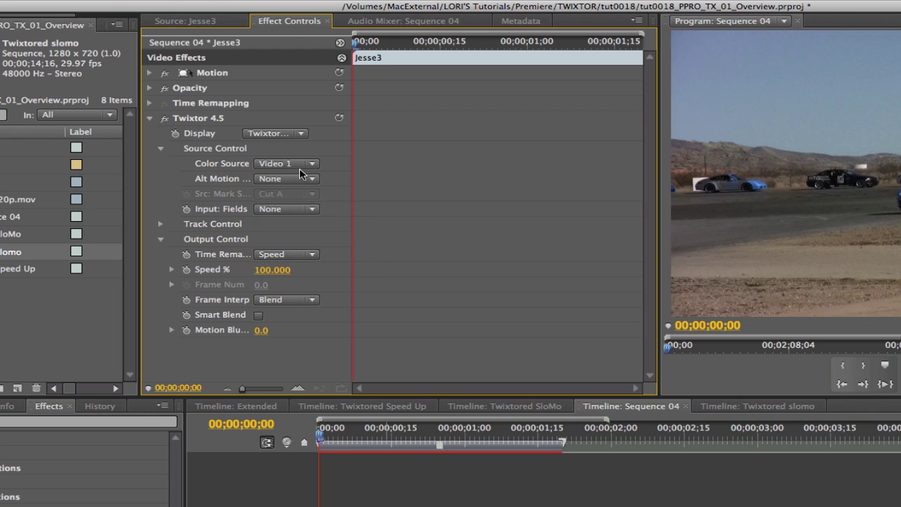
pyautogui.click(291, 257)
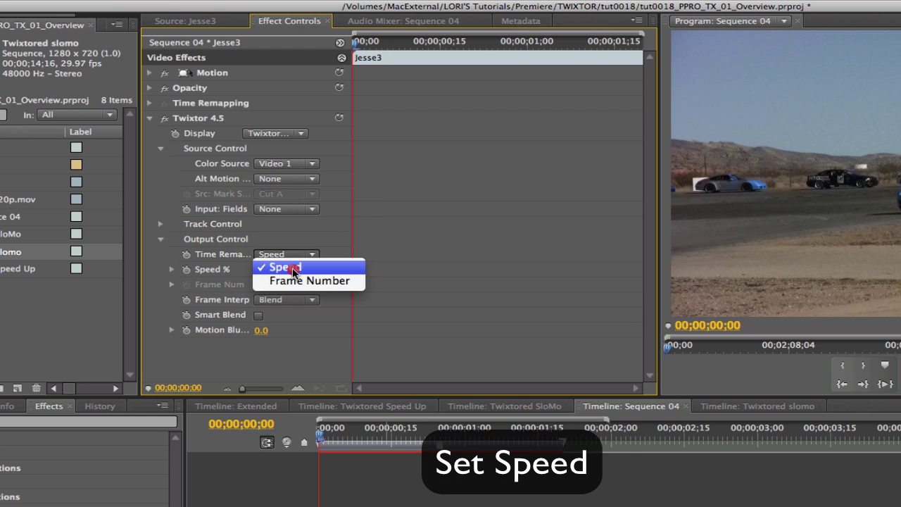
pyautogui.click(293, 267)
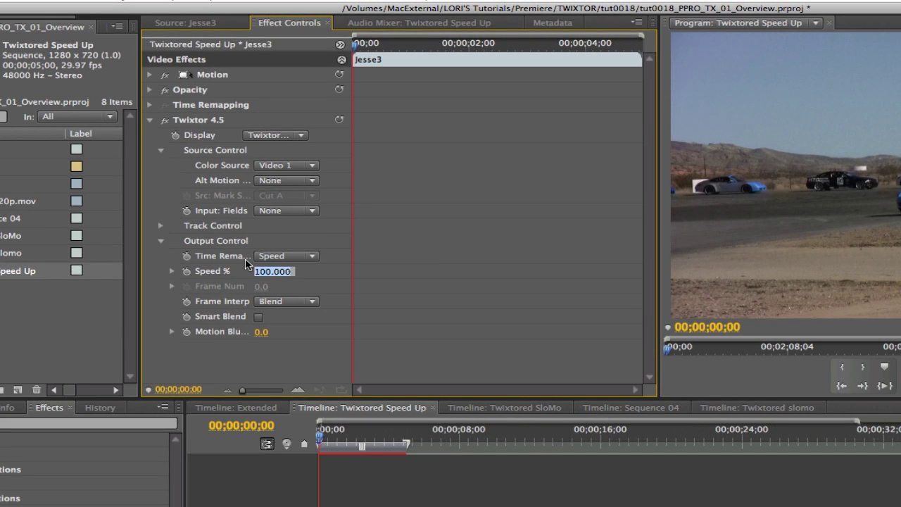
# Set Twixtor Speed % to 300 and render the effects in the work area.
pyautogui.write('300')
pyautogui.press('Return')
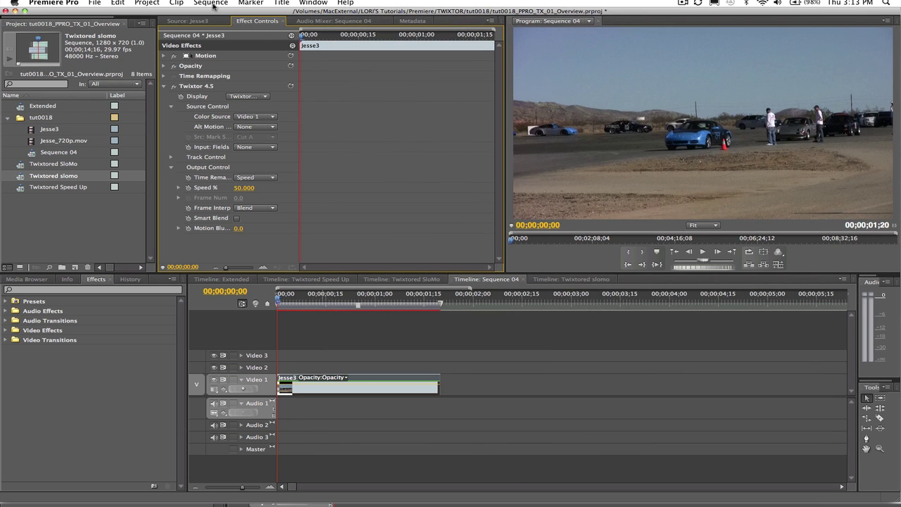
pyautogui.click(213, 3)
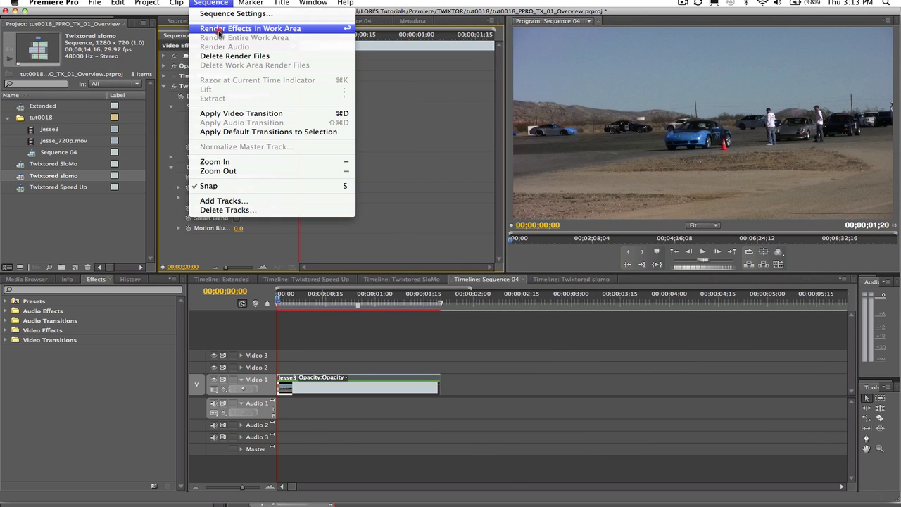
pyautogui.click(221, 28)
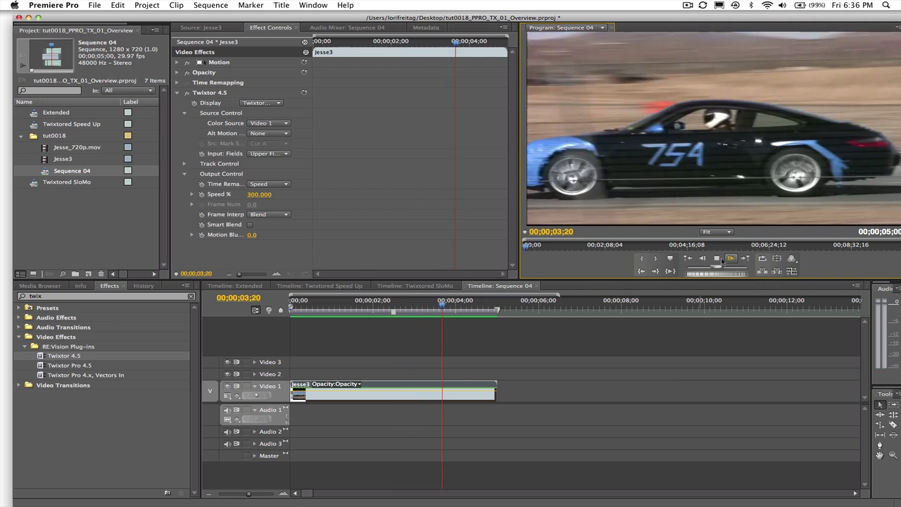
pyautogui.click(716, 258)
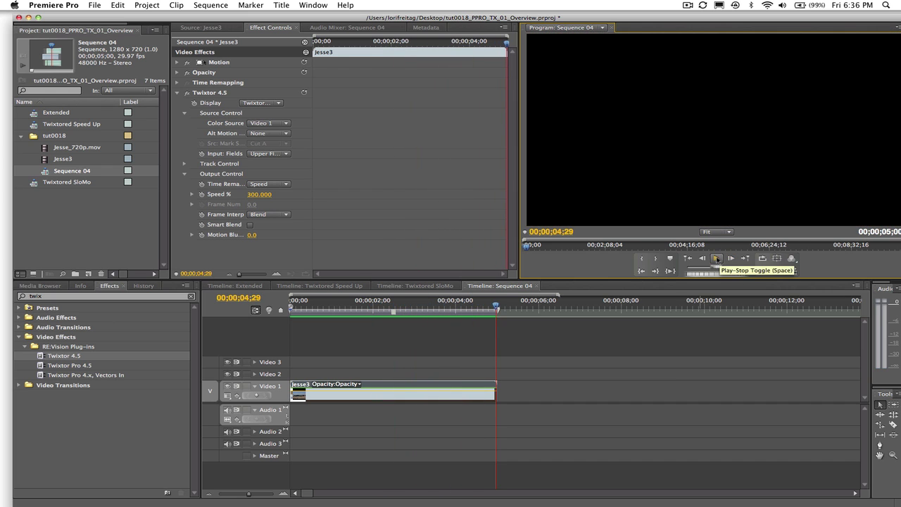
pyautogui.click(717, 258)
pyautogui.click(717, 259)
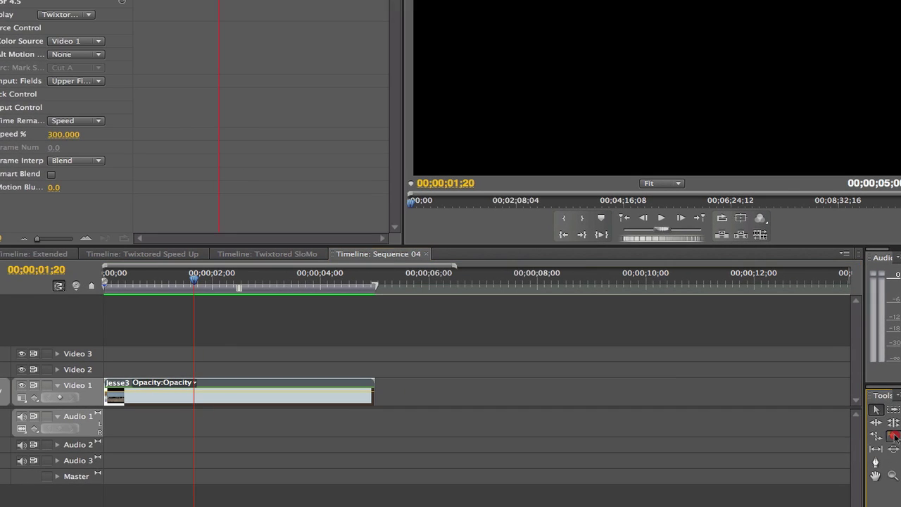
# Select and delete the extra second clip on Video 1.
pyautogui.click(893, 424)
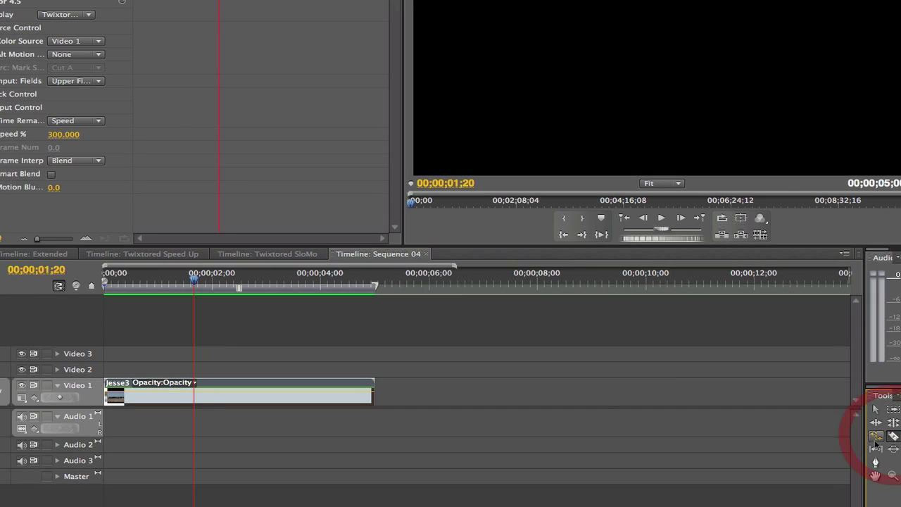
pyautogui.click(195, 384)
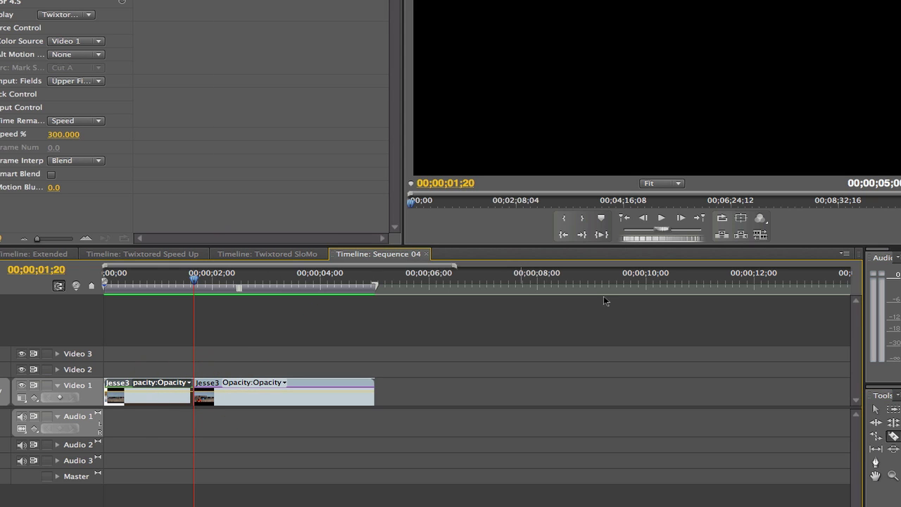
pyautogui.click(881, 409)
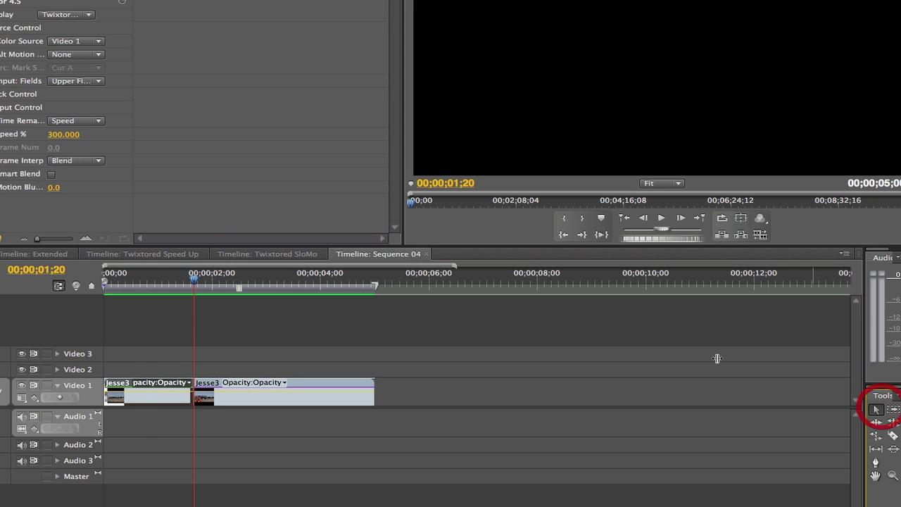
pyautogui.click(267, 393)
pyautogui.press('Delete')
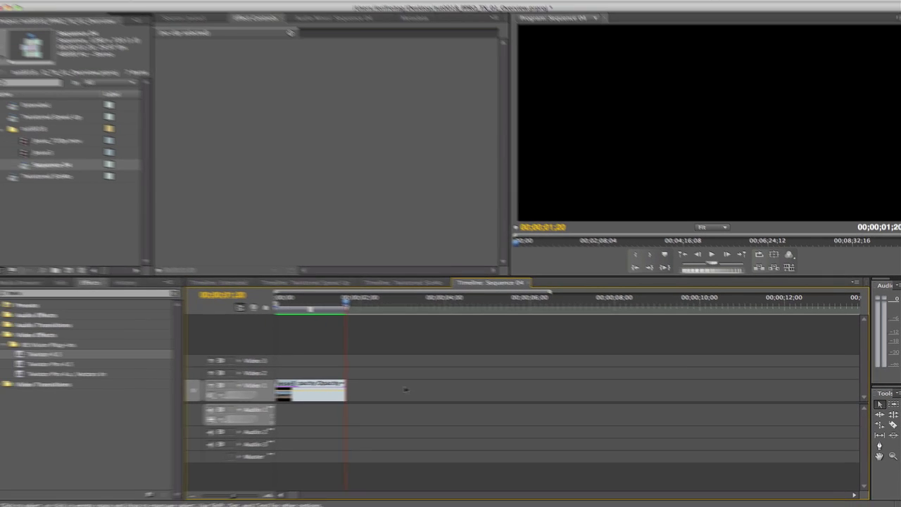
# Return the playhead to the sequence start and play the sped-up clip.
pyautogui.press('space')
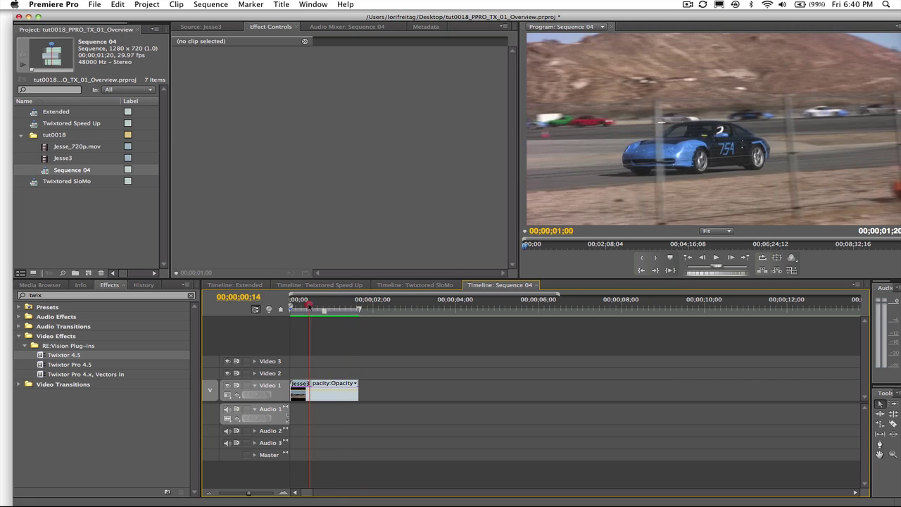
pyautogui.click(289, 304)
pyautogui.press('space')
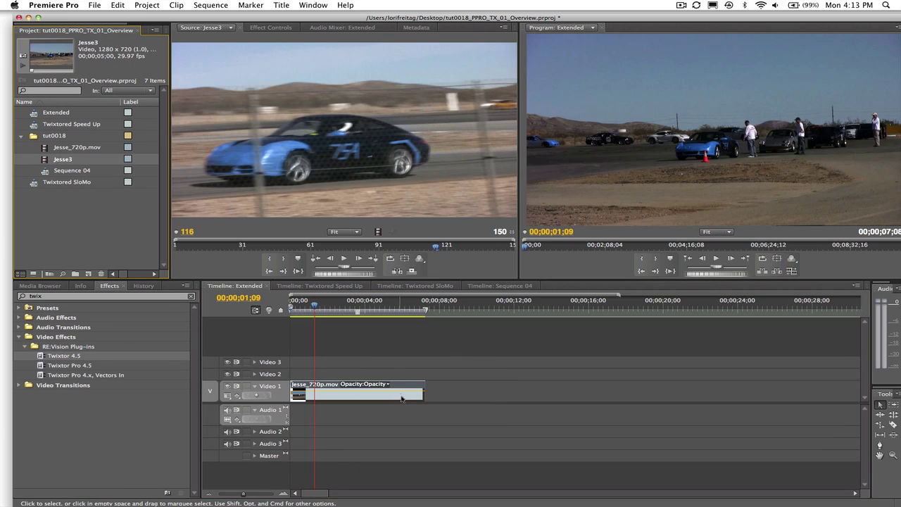
# Adjust the work area and paste Jesse_720p.mov copies back-to-back, extending to about 00;00;21;24.
pyautogui.click(400, 396)
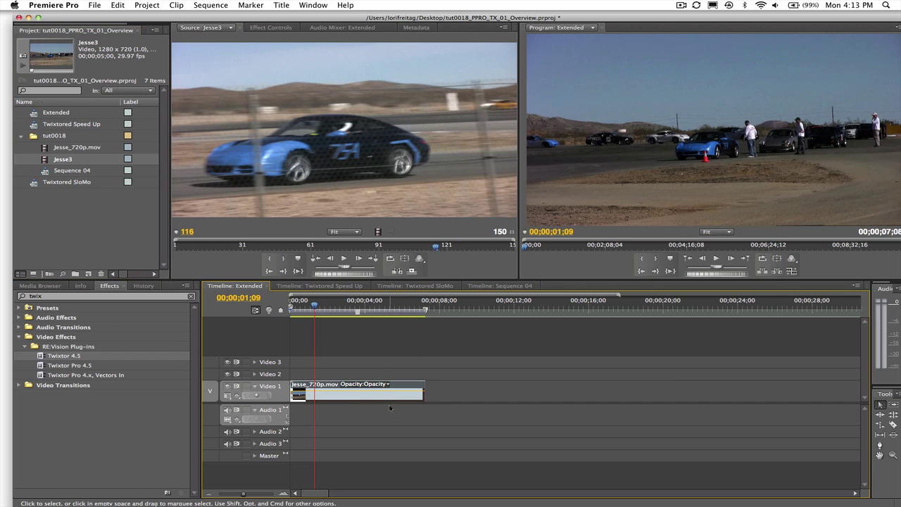
pyautogui.moveTo(426, 317); pyautogui.dragTo(421, 317)
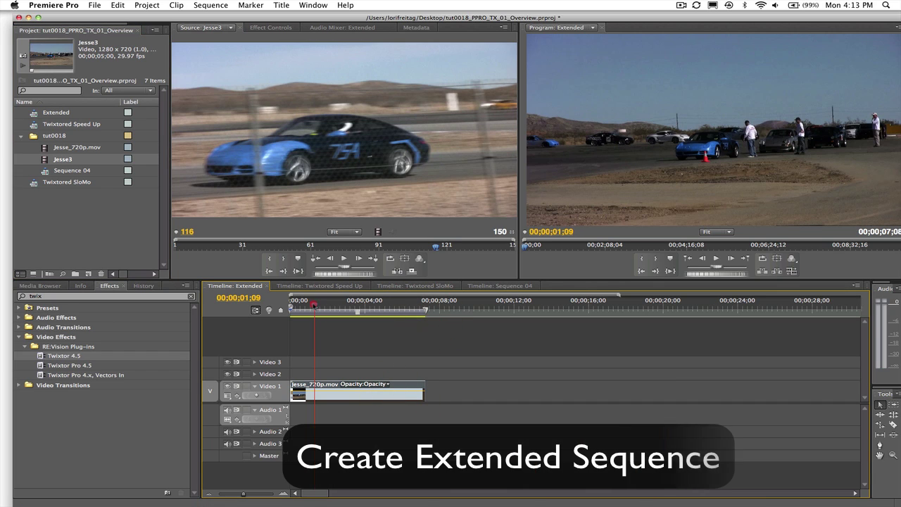
pyautogui.moveTo(315, 305); pyautogui.dragTo(356, 310)
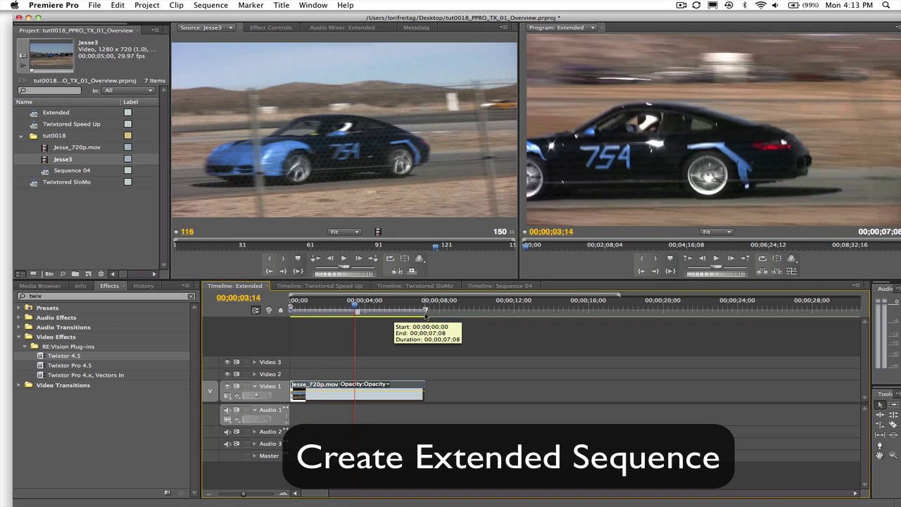
pyautogui.click(426, 316)
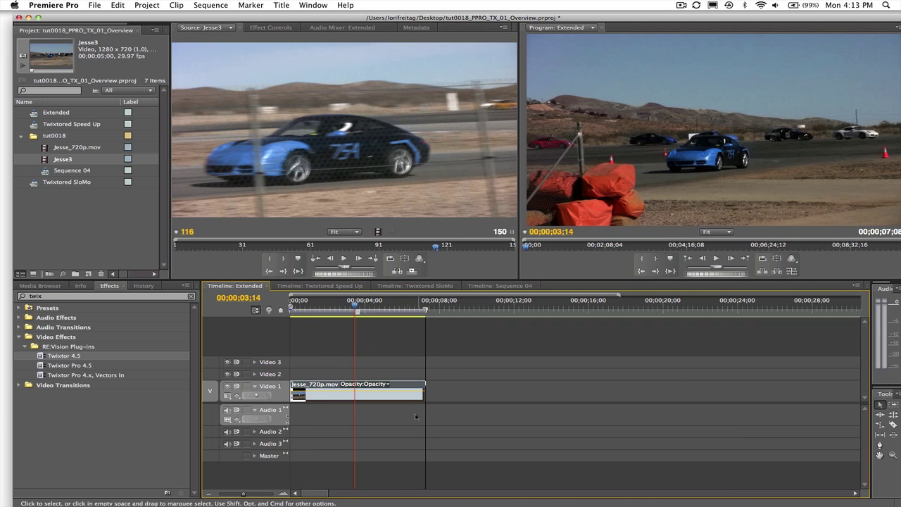
pyautogui.moveTo(355, 309); pyautogui.dragTo(426, 310)
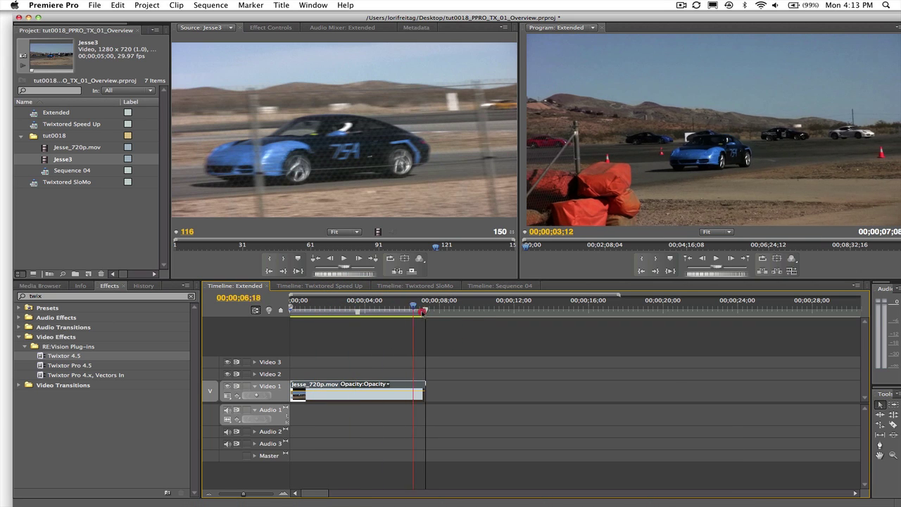
pyautogui.click(394, 386)
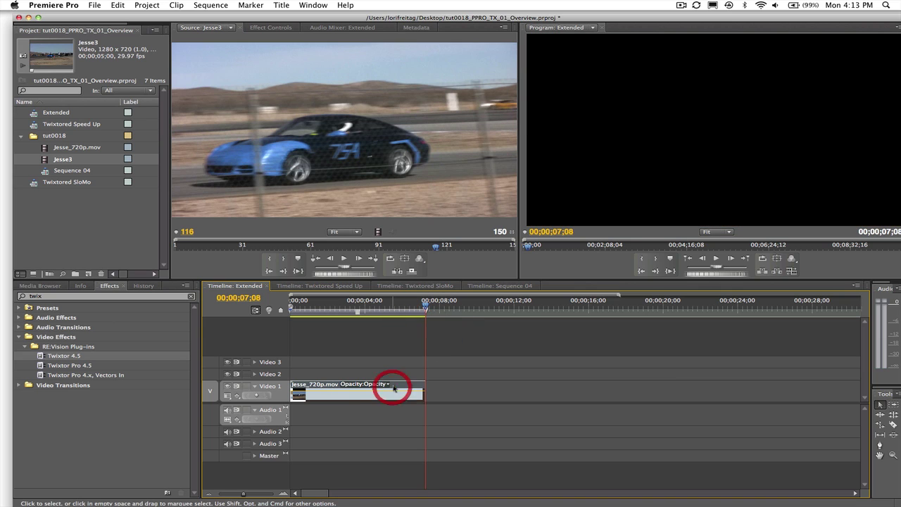
pyautogui.press('super+v')
pyautogui.press('super+v')
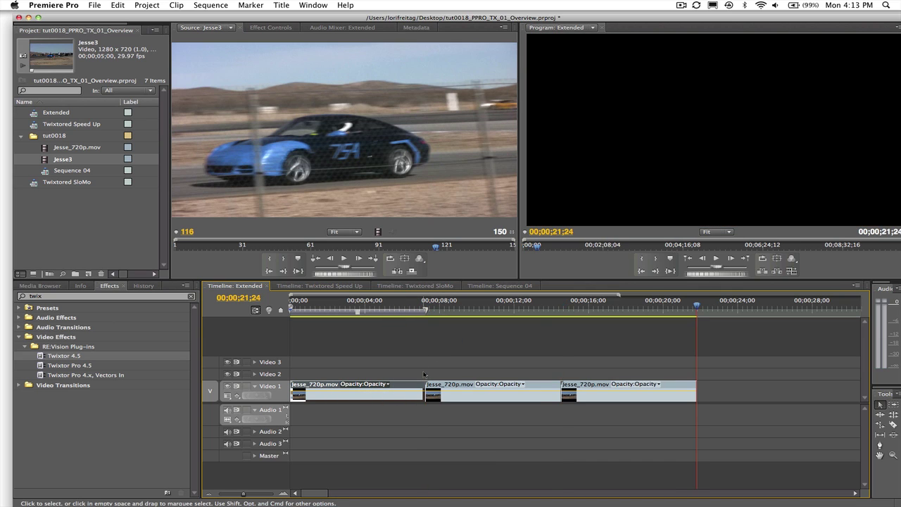
# Create a new HDV 720p30 sequence via File > New > Sequence.
pyautogui.click(57, 114)
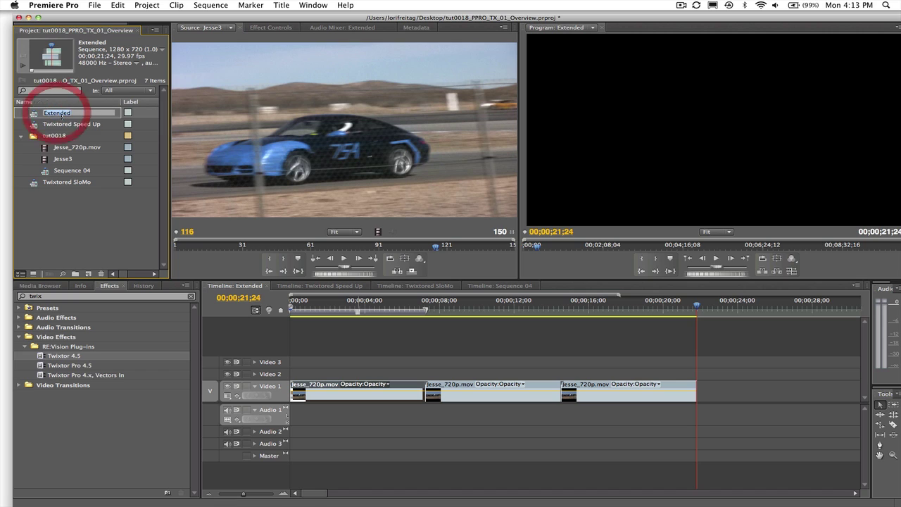
pyautogui.click(75, 207)
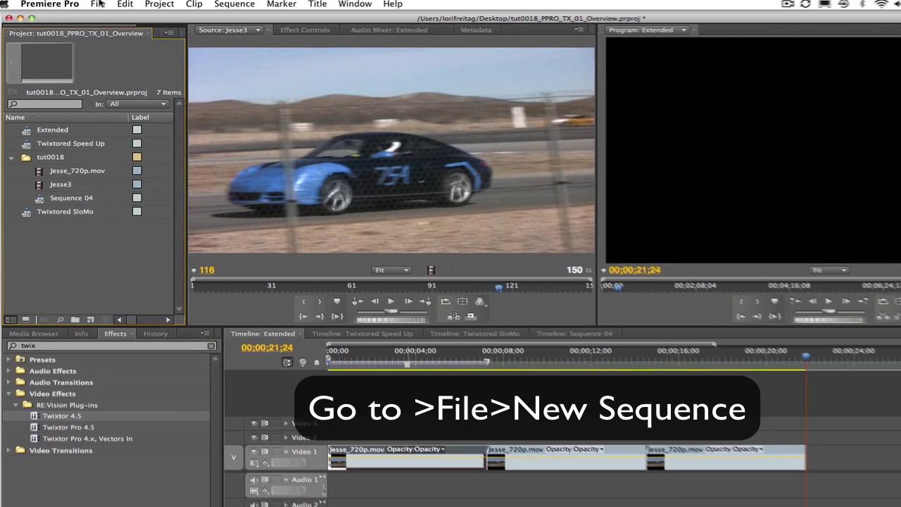
pyautogui.click(95, 4)
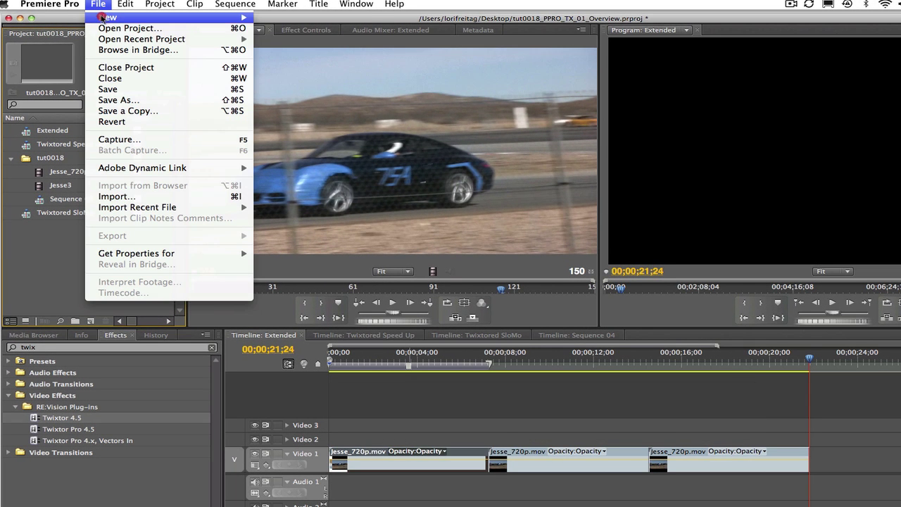
pyautogui.click(201, 21)
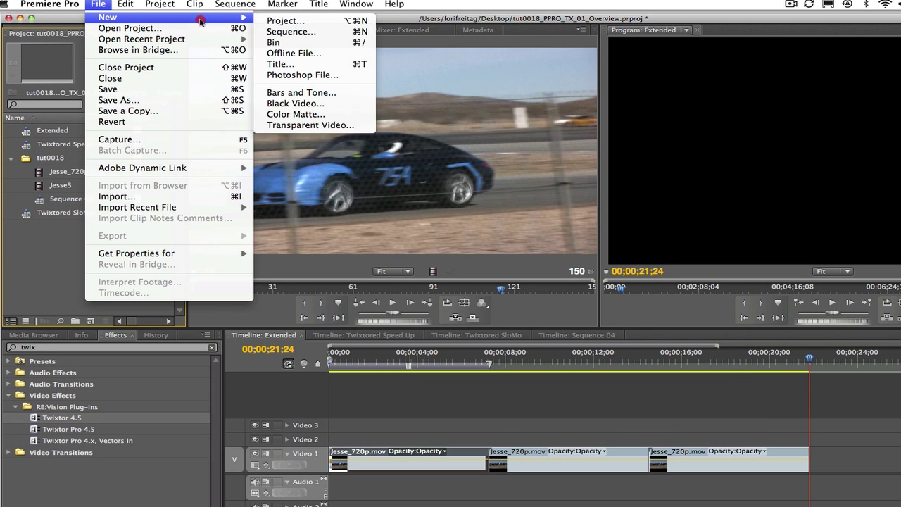
pyautogui.click(288, 32)
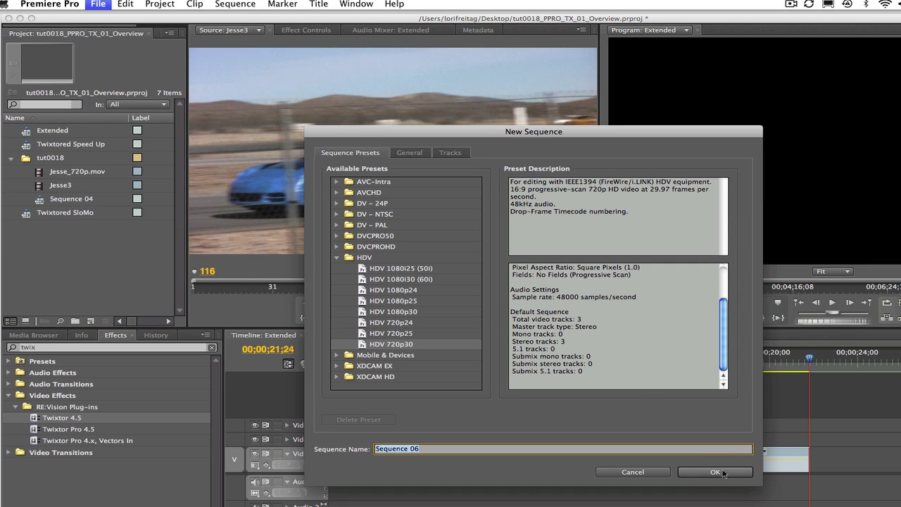
pyautogui.click(723, 475)
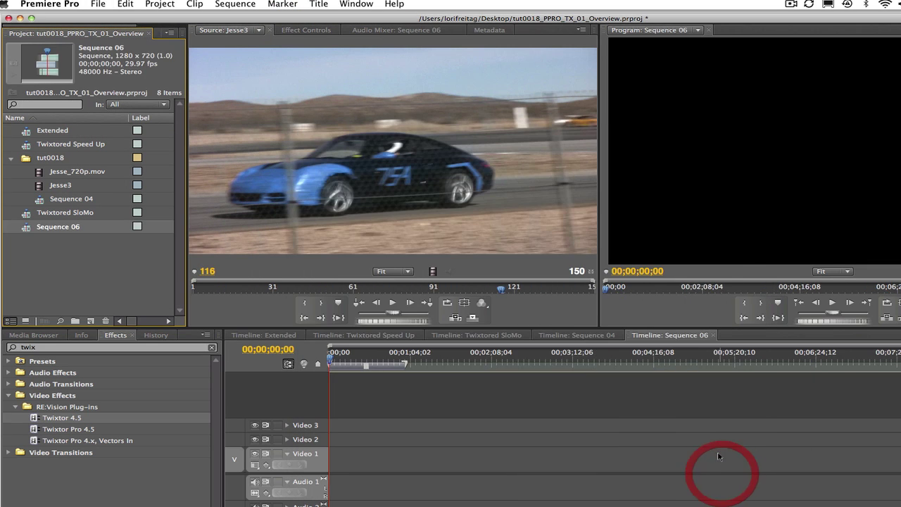
# Rename Sequence 06 to 'Twixtored slomo' in the Project panel.
pyautogui.click(69, 226)
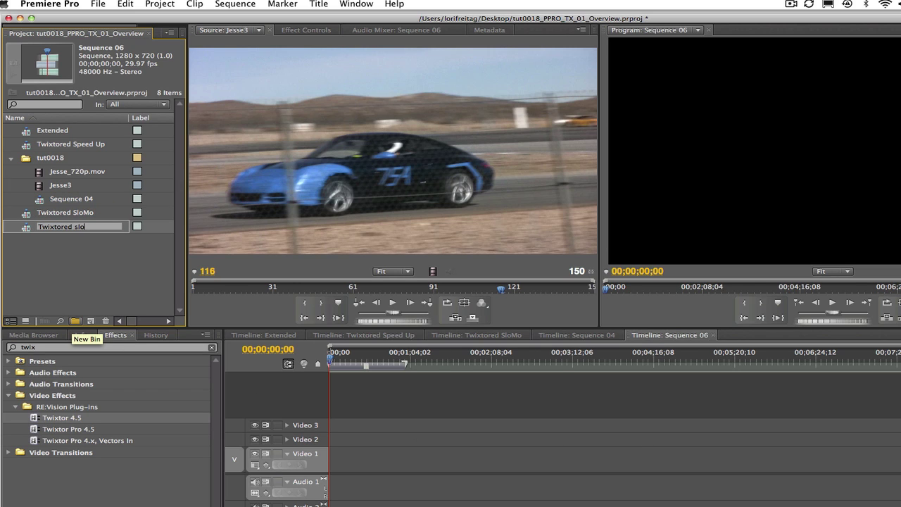
pyautogui.write('Twixtored slomo')
pyautogui.click(27, 130)
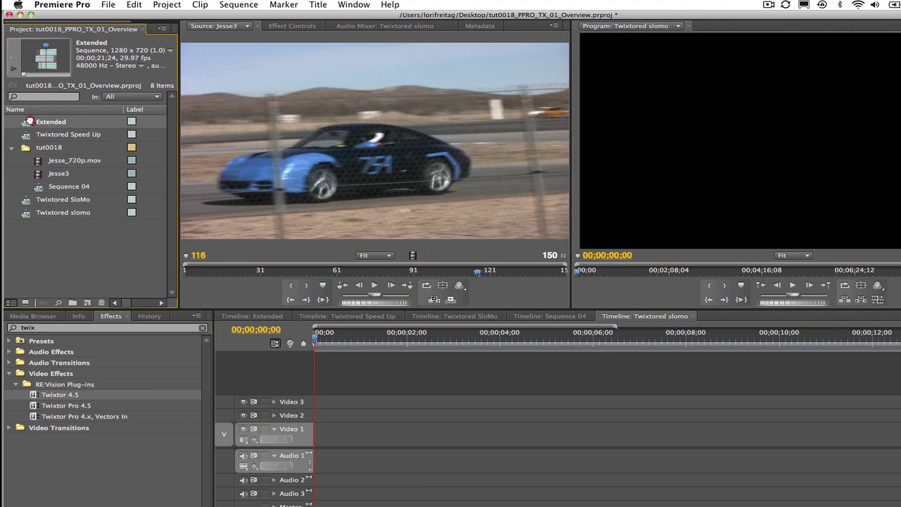
# Place the Extended sequence at the start of Video 1 and apply Twixtor 4.5 to it.
pyautogui.moveTo(138, 145); pyautogui.dragTo(318, 438)
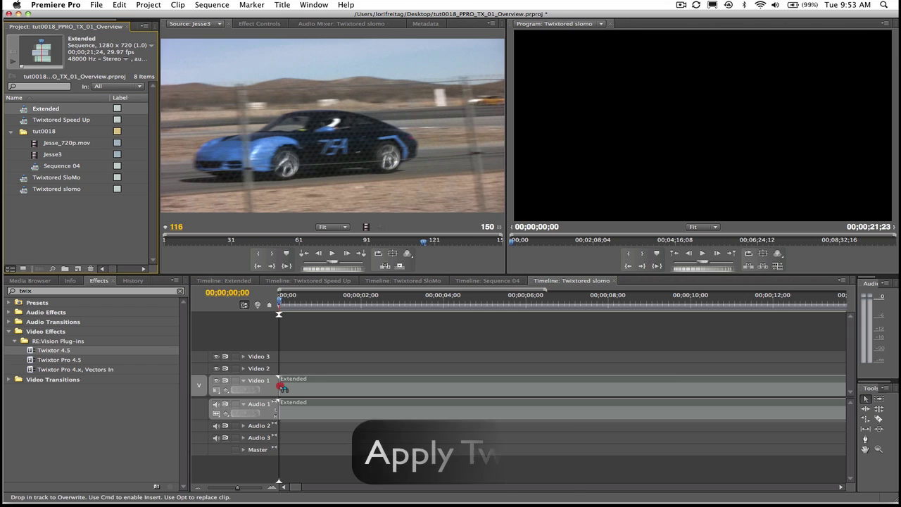
pyautogui.moveTo(282, 387); pyautogui.dragTo(281, 384)
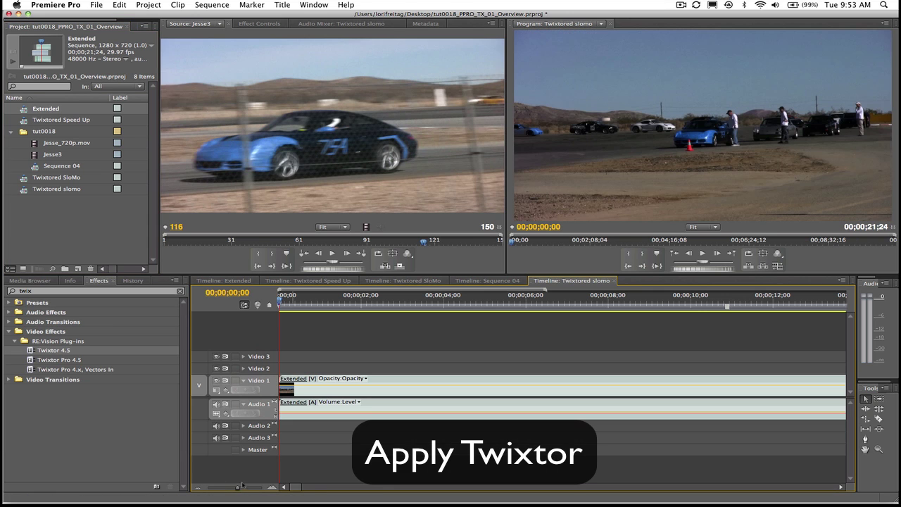
pyautogui.moveTo(239, 490); pyautogui.dragTo(231, 487)
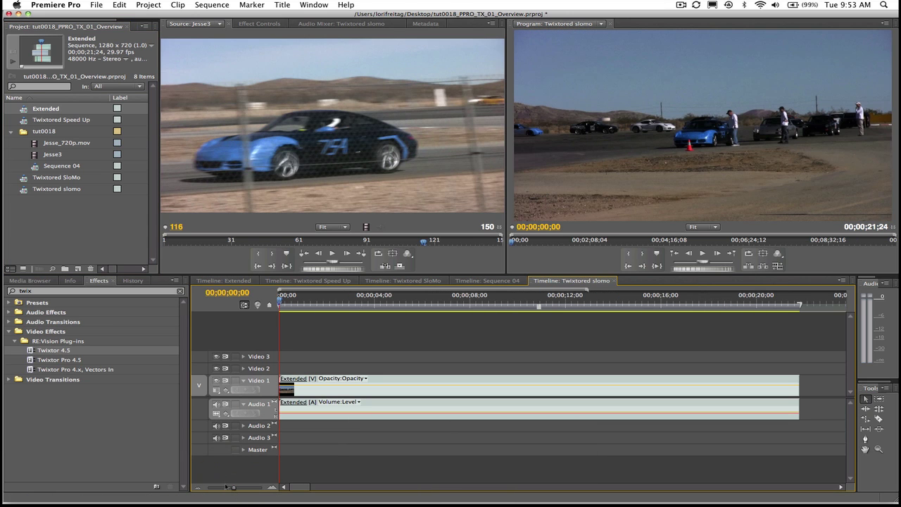
pyautogui.moveTo(34, 351); pyautogui.dragTo(372, 382)
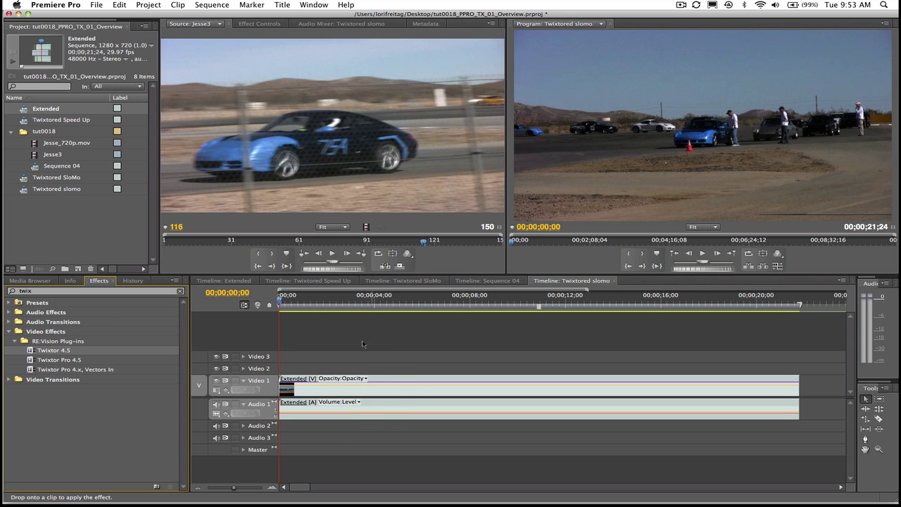
pyautogui.click(346, 382)
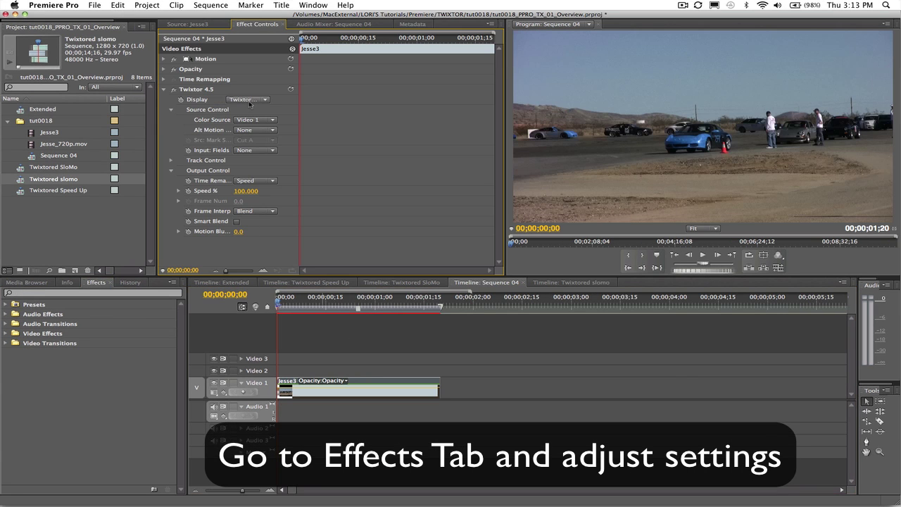
# Confirm Twixtor Display as Twixtored Output, Input: Fields None, and Time Remapping on Speed.
pyautogui.click(253, 103)
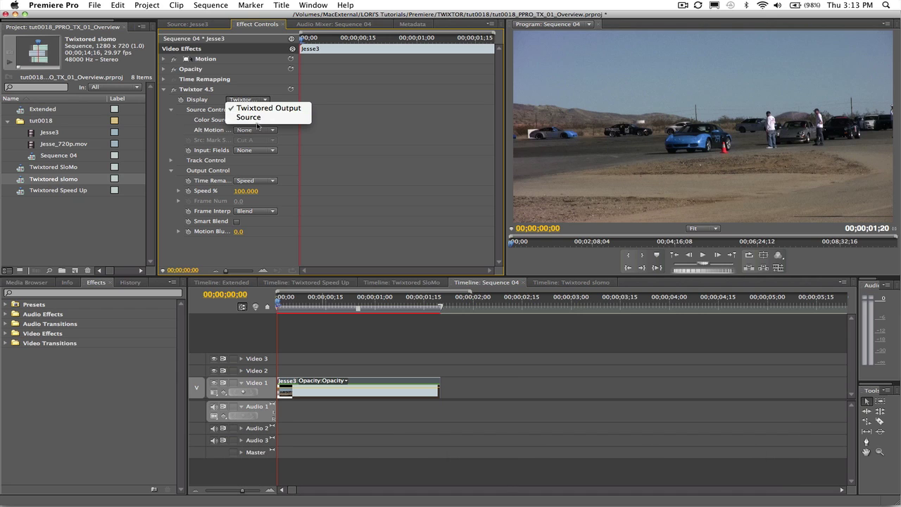
pyautogui.click(253, 109)
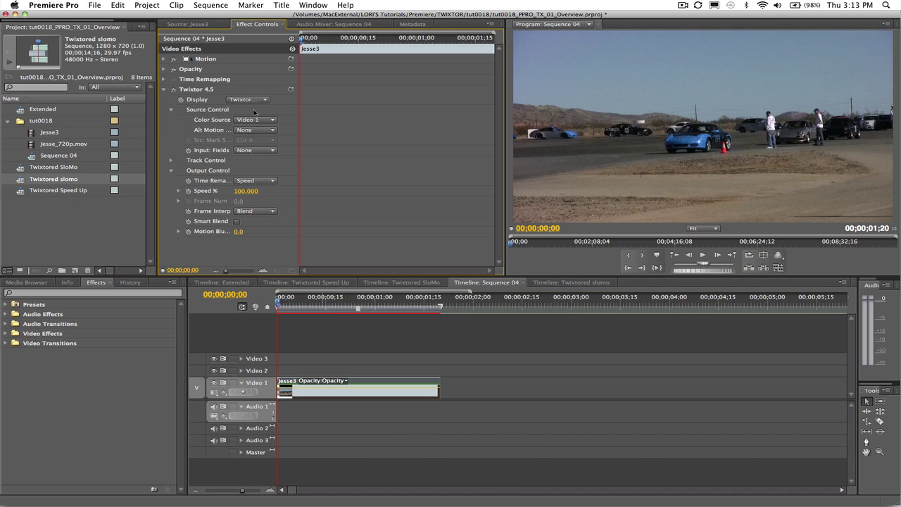
pyautogui.click(246, 150)
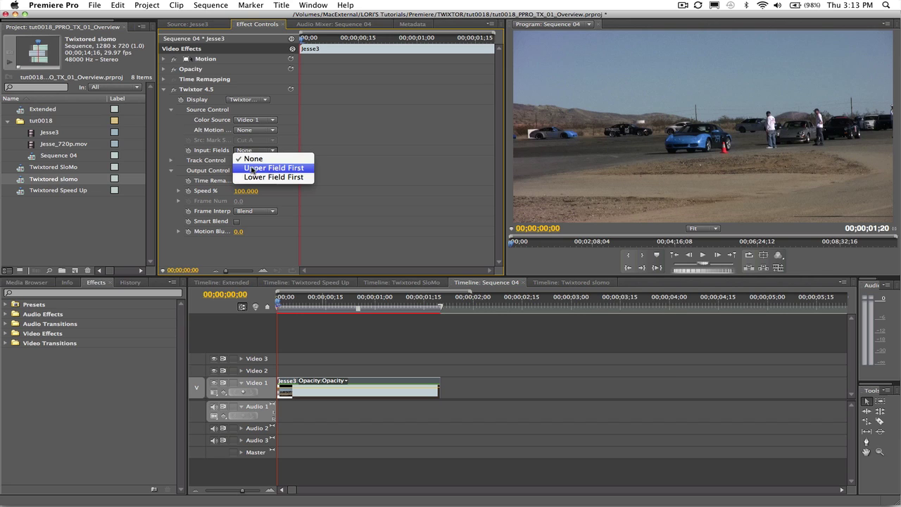
pyautogui.click(249, 141)
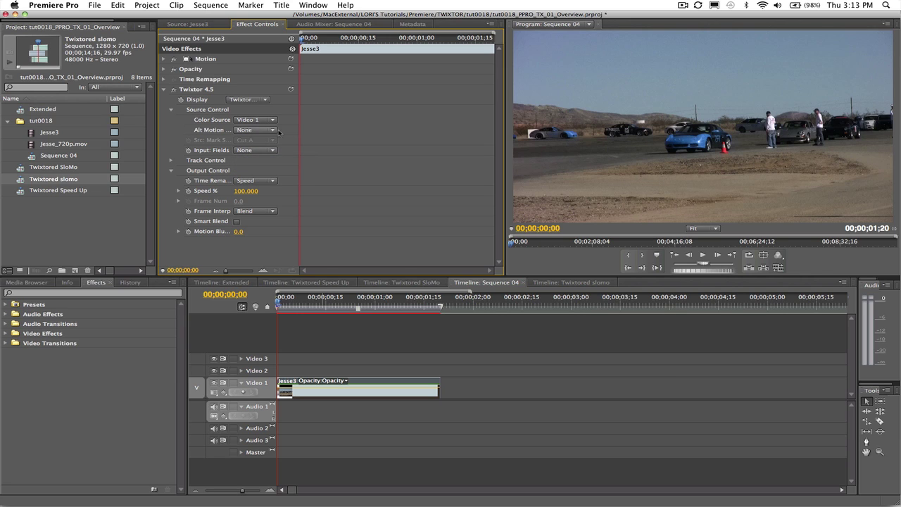
pyautogui.click(258, 182)
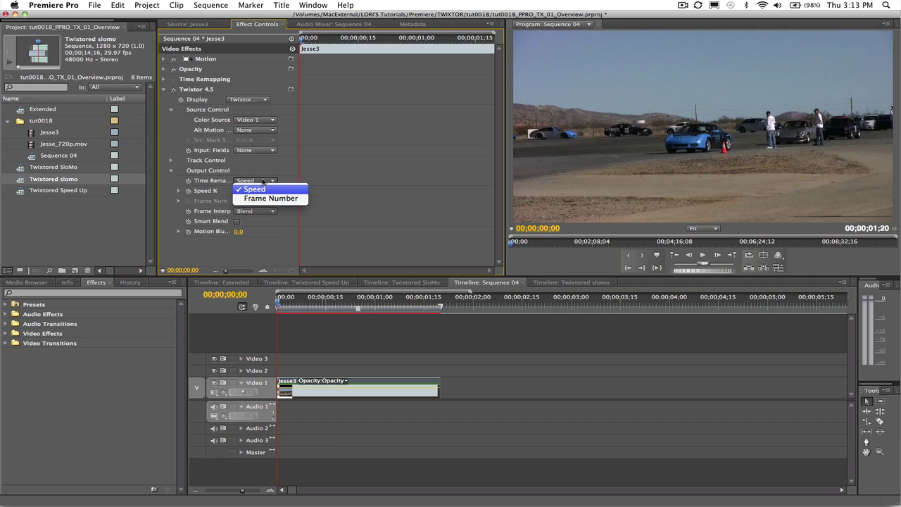
pyautogui.click(260, 186)
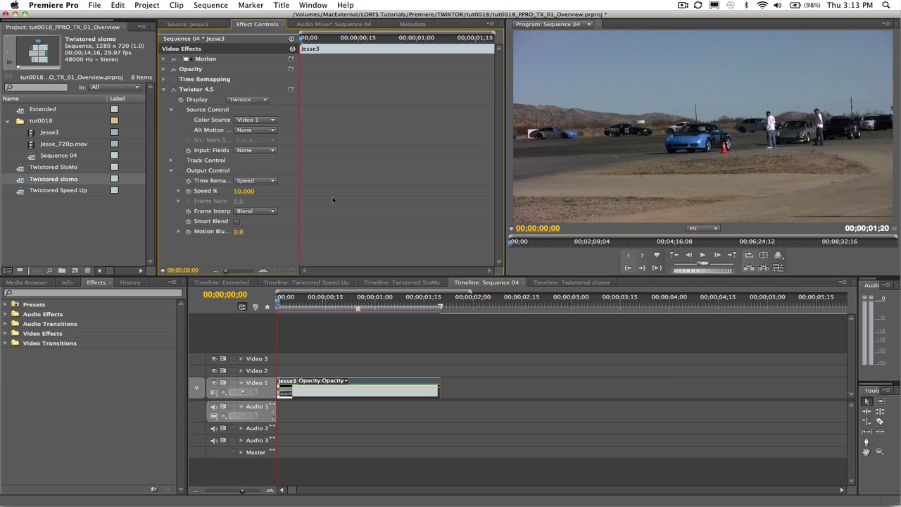
# Render the work area effects of the Twixtored slomo sequence from the Sequence menu.
pyautogui.click(211, 6)
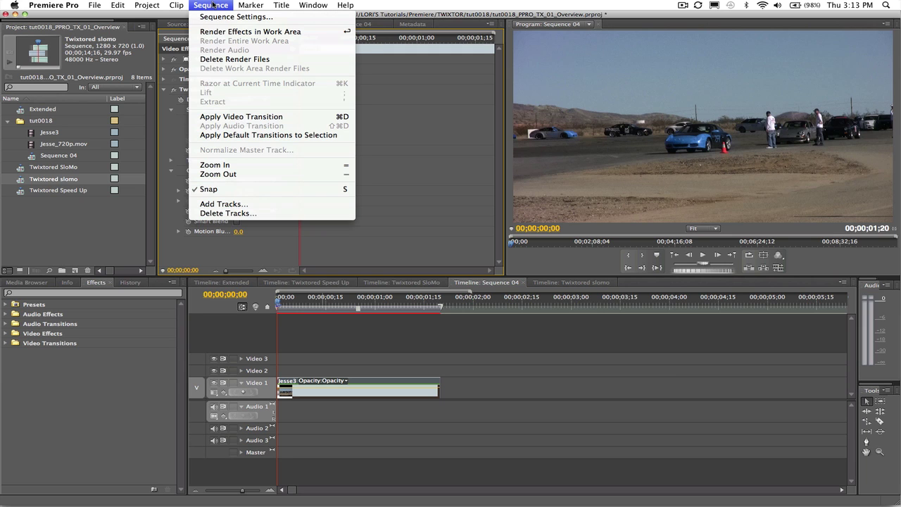
pyautogui.click(224, 32)
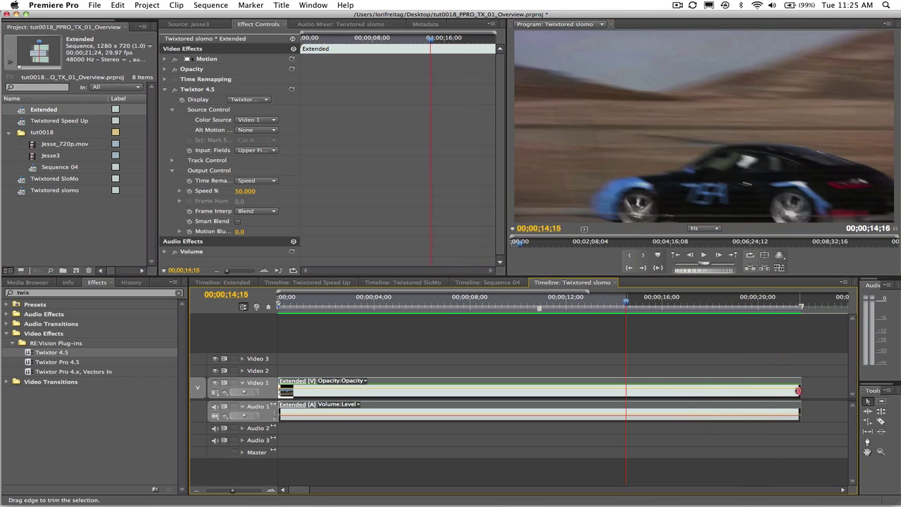
# Trim the Extended clip's end about 7 seconds so it ends at 00;00;14;15.
pyautogui.moveTo(798, 391); pyautogui.dragTo(624, 390)
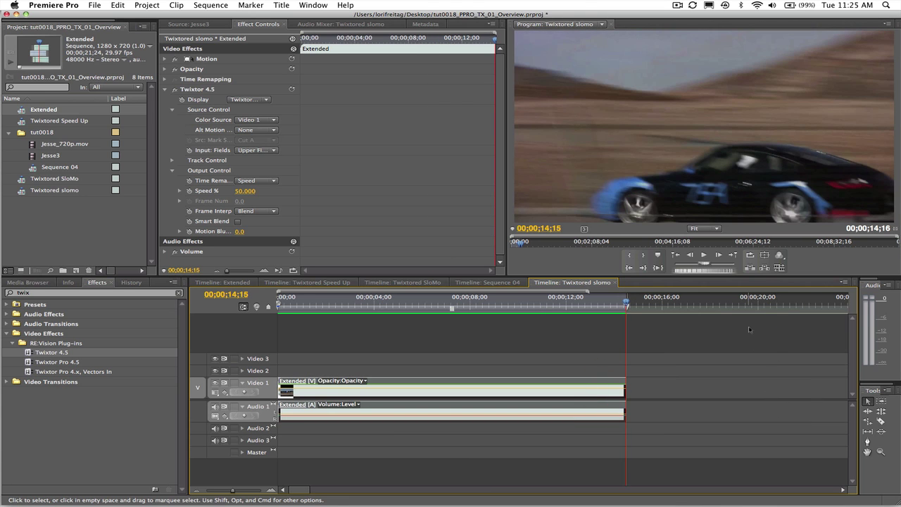